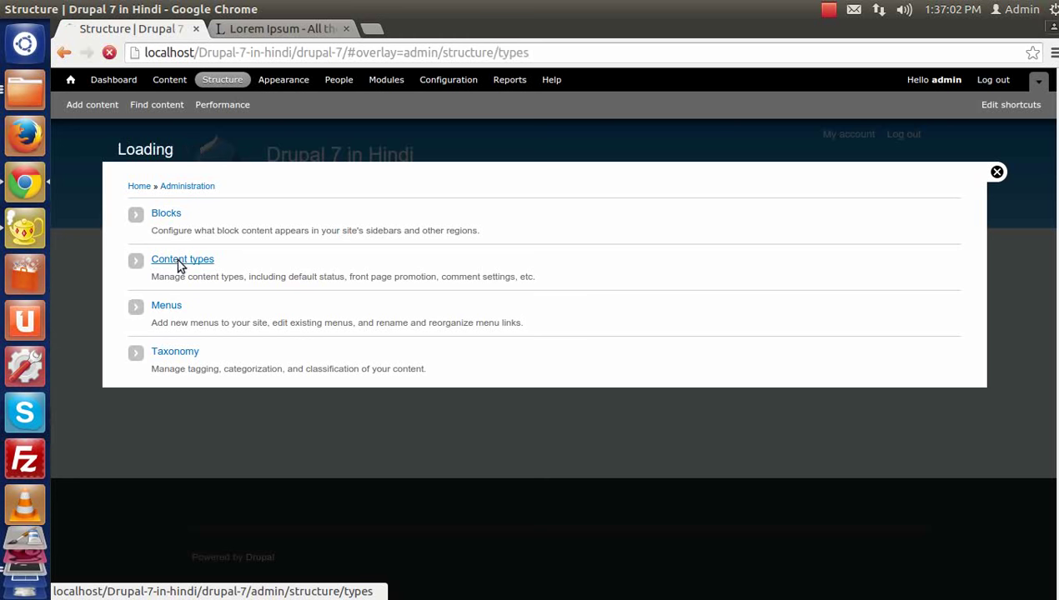
Step: Start a new content type named Blog with the description "blog for drupal 7 beginners"
{"action": "left_click", "coordinate": [196, 219]}
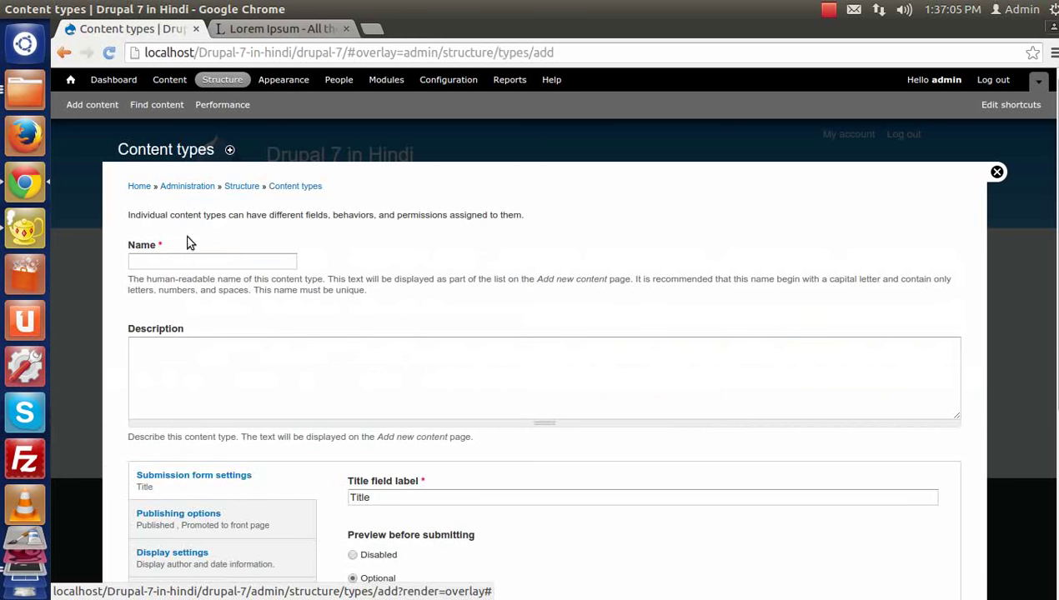
{"action": "left_click", "coordinate": [180, 261]}
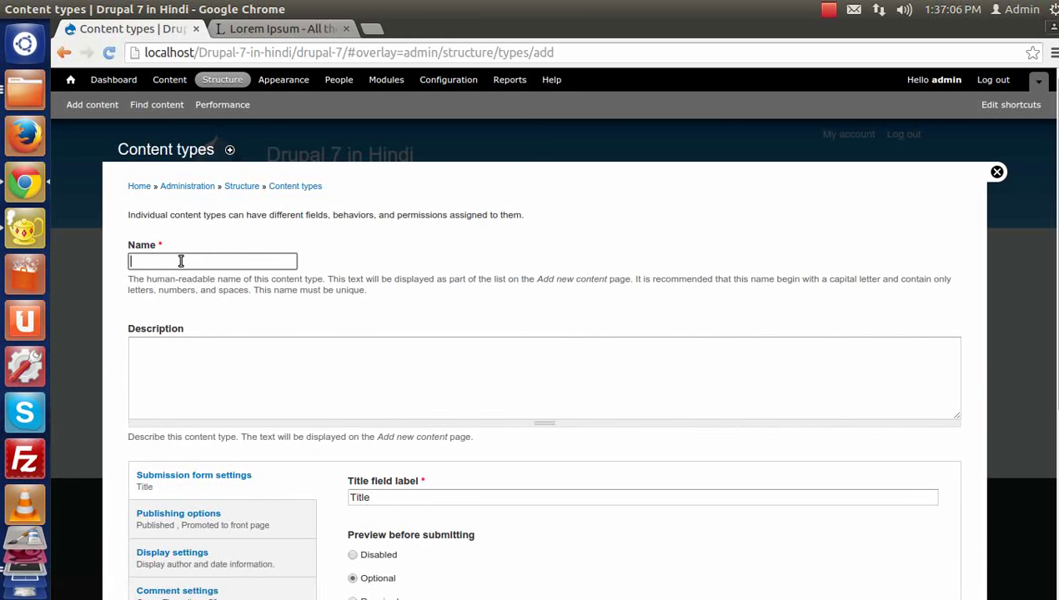
{"action": "type", "text": "Blog"}
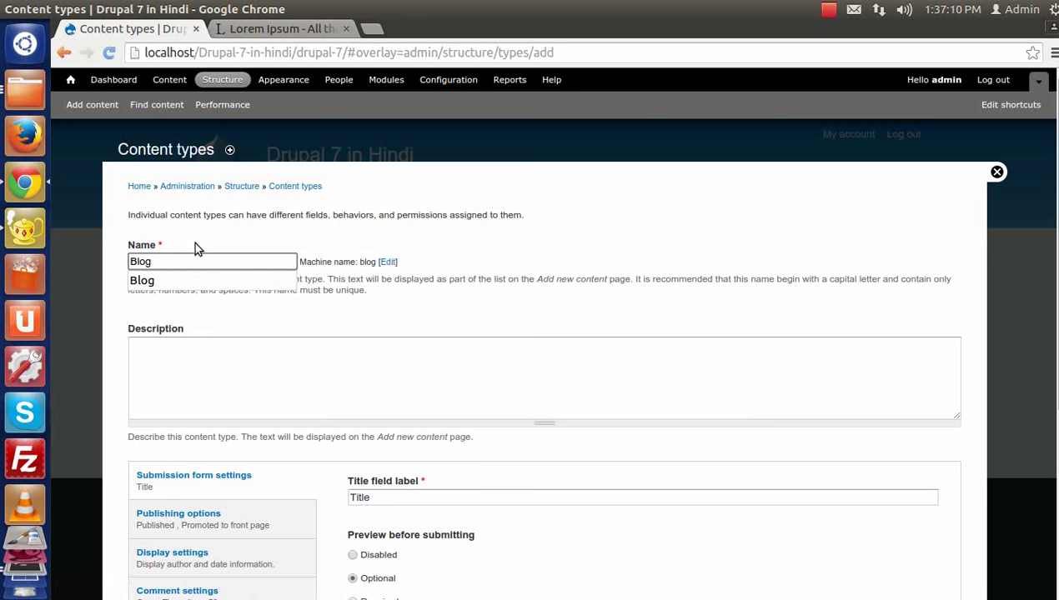
{"action": "key", "text": "Escape"}
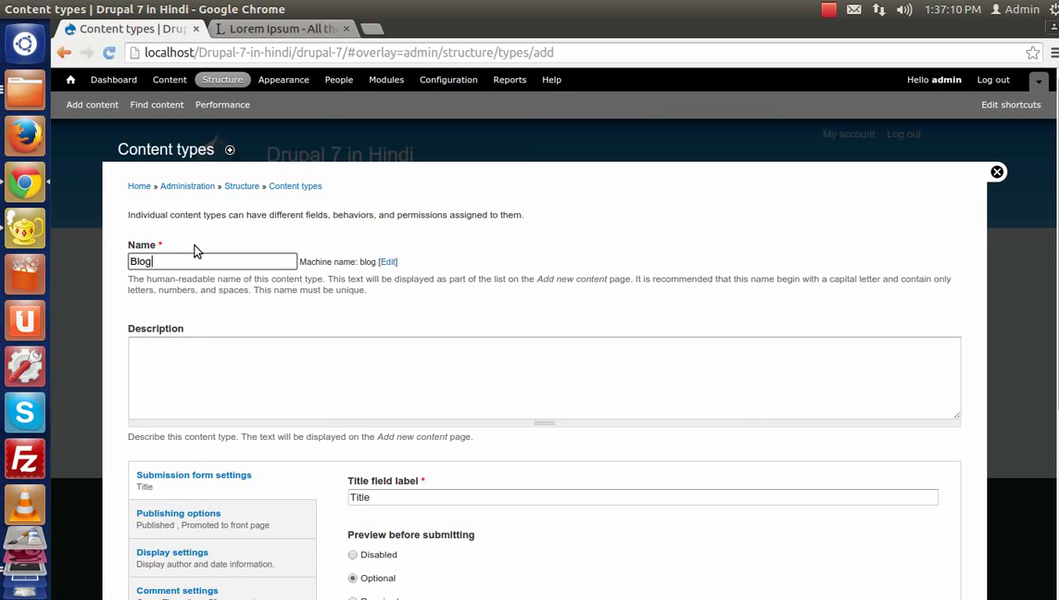
{"action": "left_click", "coordinate": [143, 365]}
{"action": "type", "text": "blog for drupal 7 beginners"}
{"action": "scroll", "coordinate": [143, 365], "scroll_direction": "down", "scroll_amount": 1}
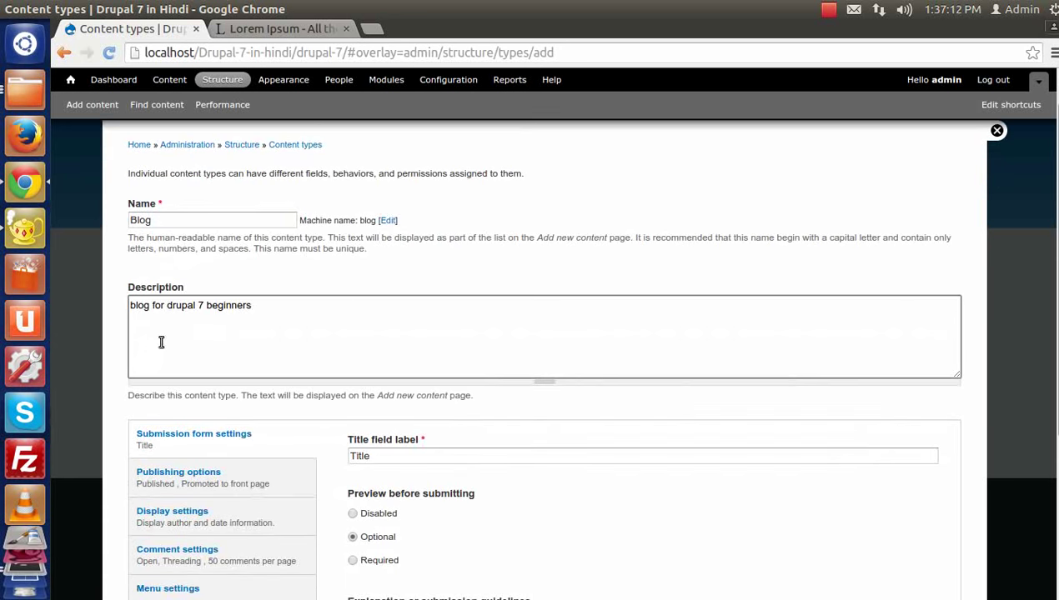
Step: Review the submission form settings and publishing options, toggling Promoted to front page off and back on
{"action": "scroll", "coordinate": [250, 312], "scroll_direction": "down", "scroll_amount": 3}
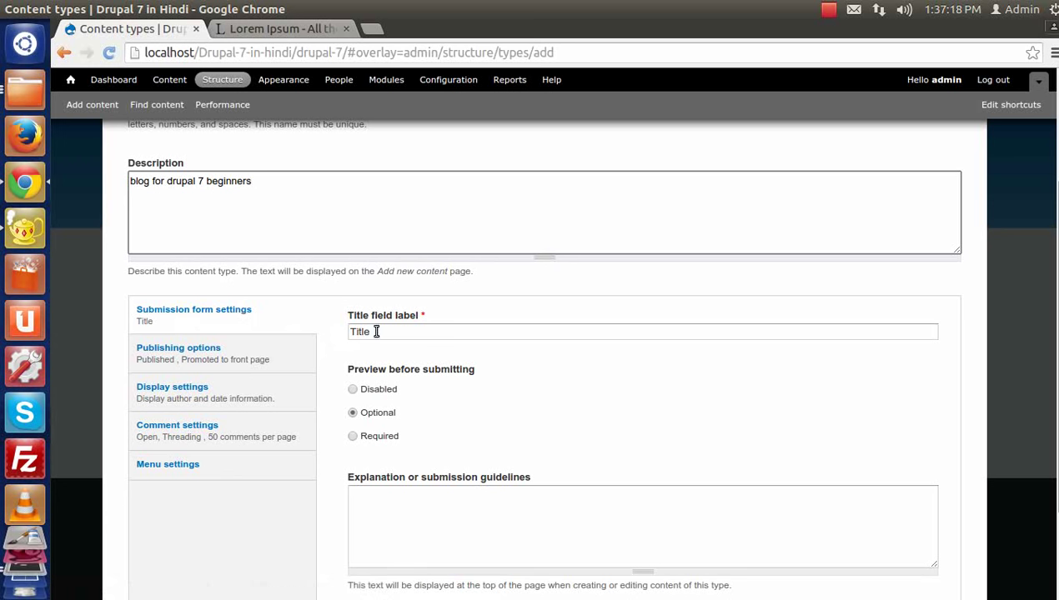
{"action": "scroll", "coordinate": [340, 340], "scroll_direction": "down", "scroll_amount": 2}
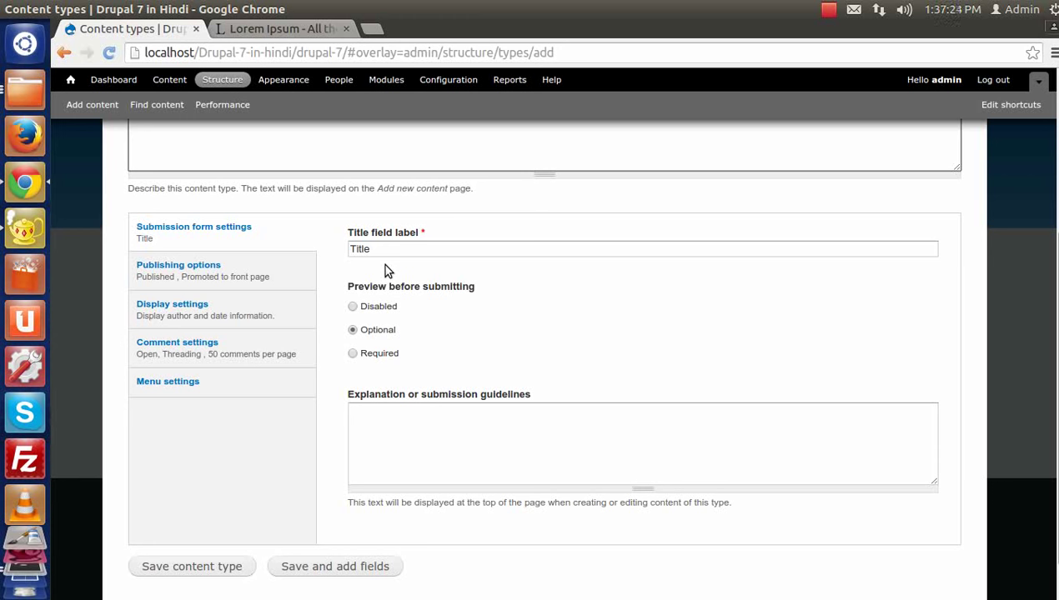
{"action": "left_click", "coordinate": [188, 275]}
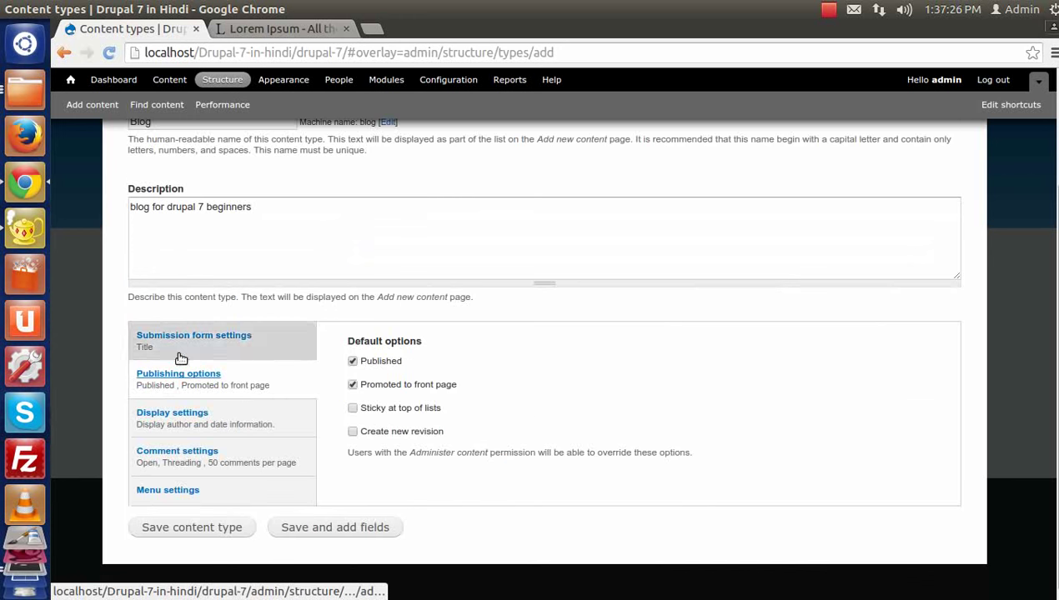
{"action": "left_click", "coordinate": [352, 384]}
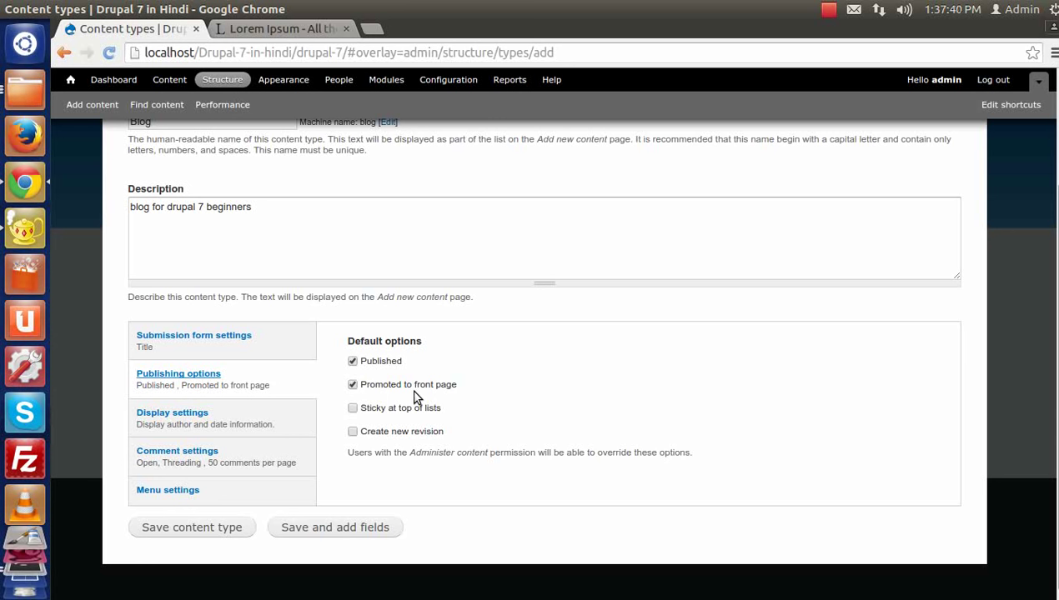
{"action": "left_click", "coordinate": [354, 385]}
{"action": "left_click", "coordinate": [353, 385]}
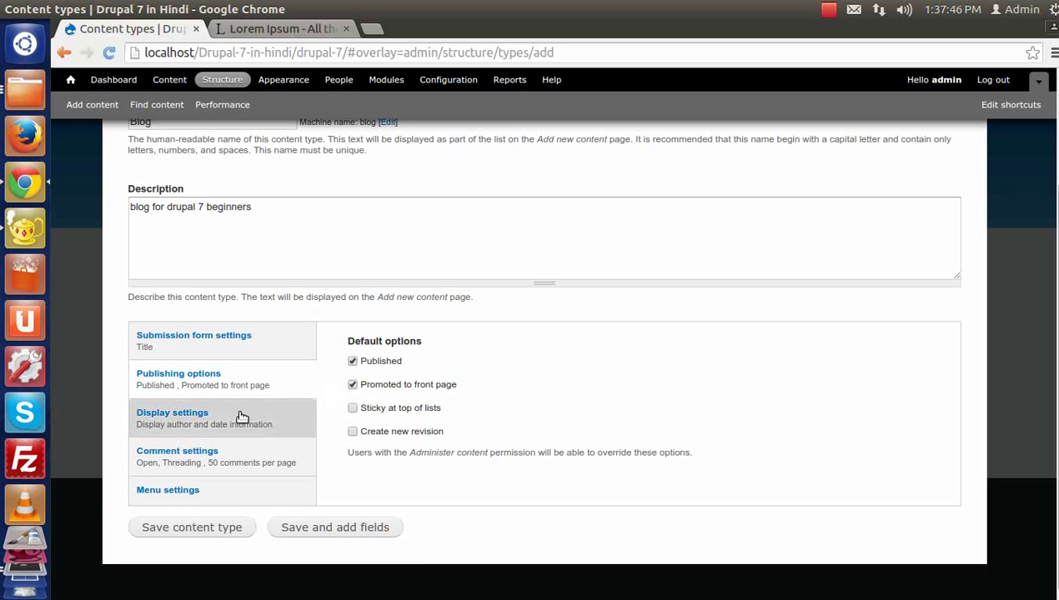
Step: Review the display and comment settings, trying Closed as the default comment setting before restoring Open, and check the comments-per-page choices
{"action": "left_click", "coordinate": [201, 421]}
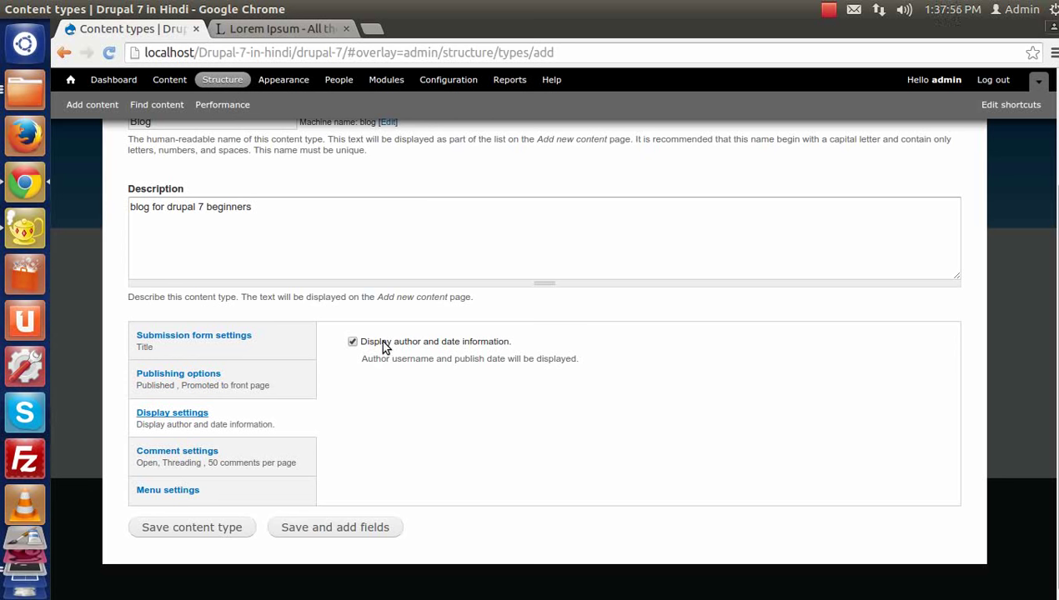
{"action": "left_click", "coordinate": [268, 449]}
{"action": "scroll", "coordinate": [553, 411], "scroll_direction": "down", "scroll_amount": 3}
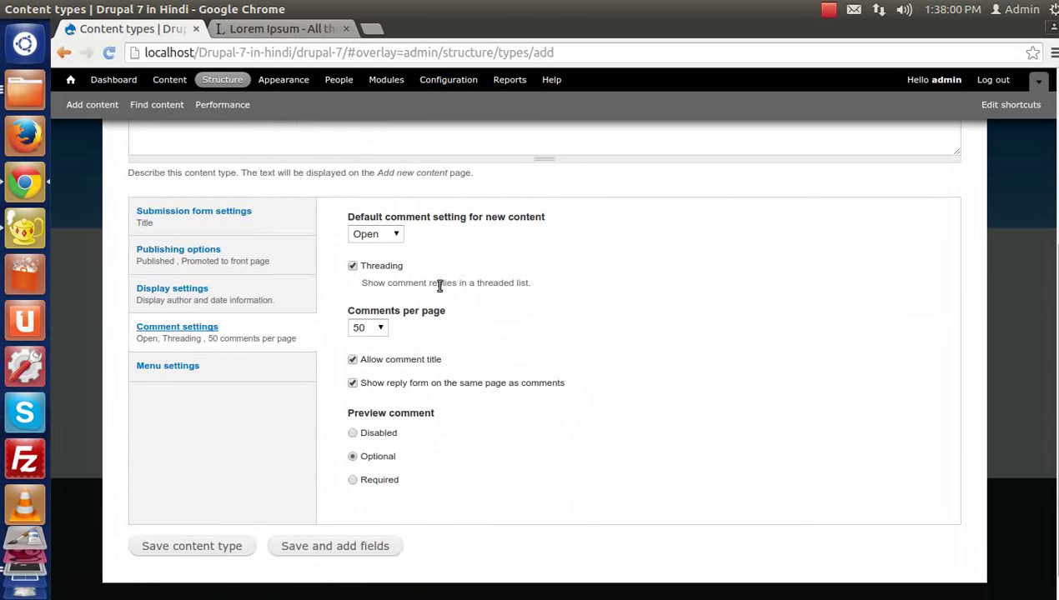
{"action": "left_click", "coordinate": [380, 233]}
{"action": "left_click", "coordinate": [373, 262]}
{"action": "left_click", "coordinate": [379, 239]}
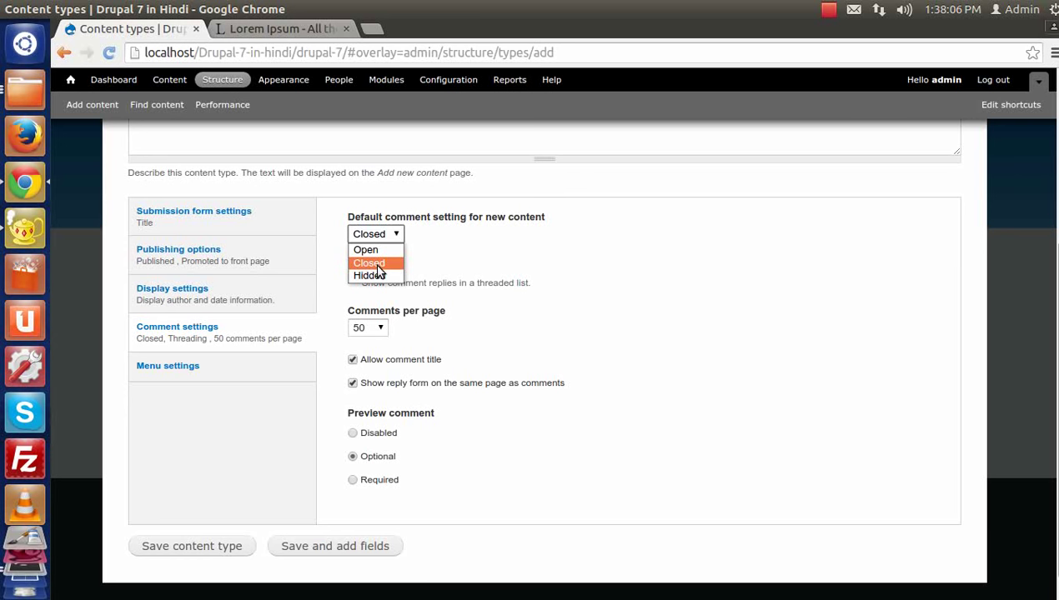
{"action": "left_click", "coordinate": [366, 249]}
{"action": "scroll", "coordinate": [570, 329], "scroll_direction": "down", "scroll_amount": 1}
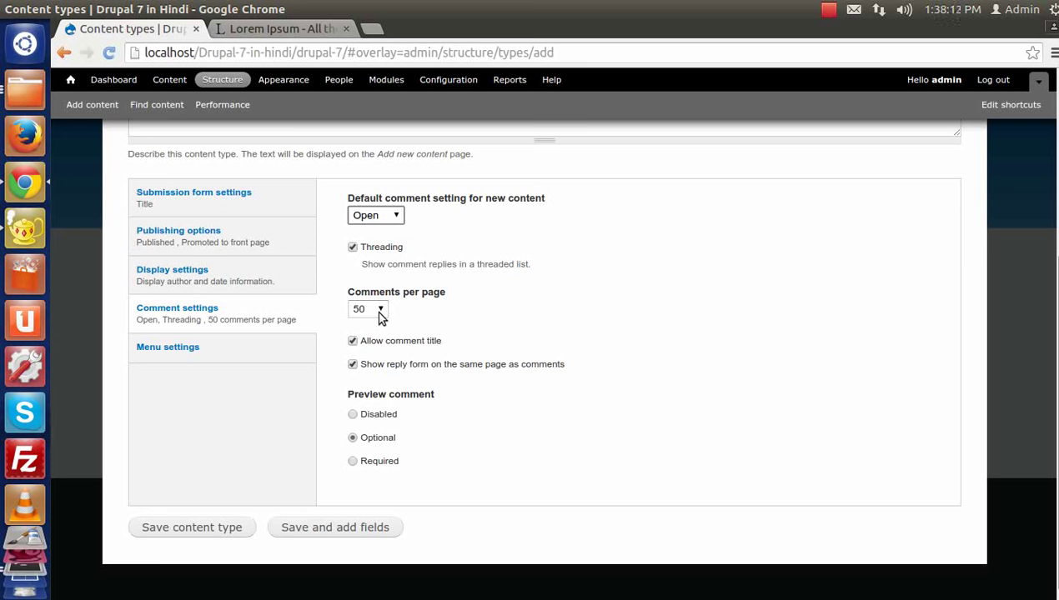
{"action": "left_click", "coordinate": [380, 311]}
{"action": "left_click", "coordinate": [380, 317]}
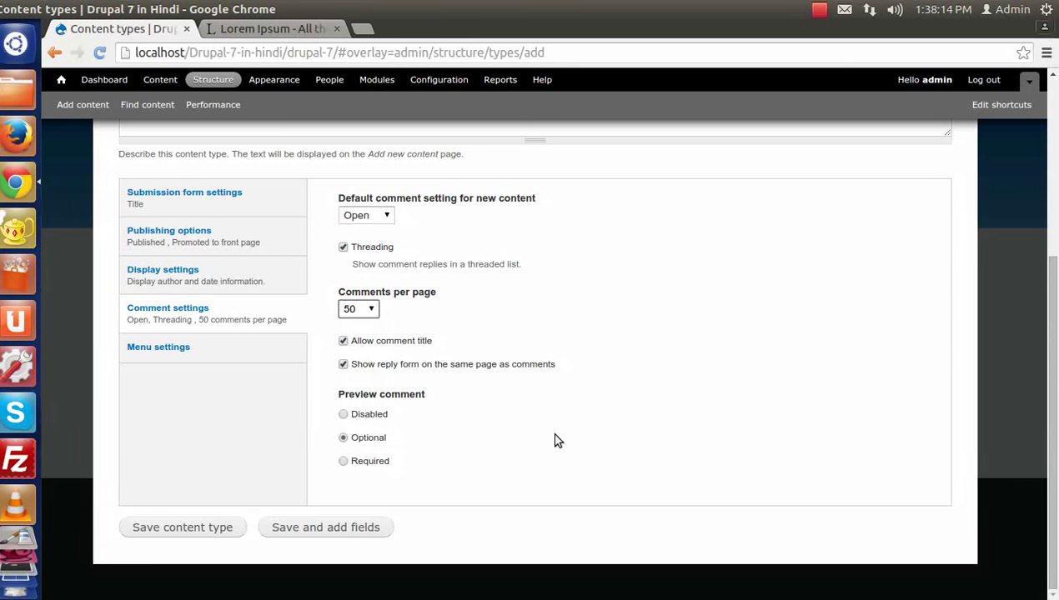
Step: Check the menu and submission form settings, and save the Blog content type to continue with its fields
{"action": "left_click", "coordinate": [281, 364]}
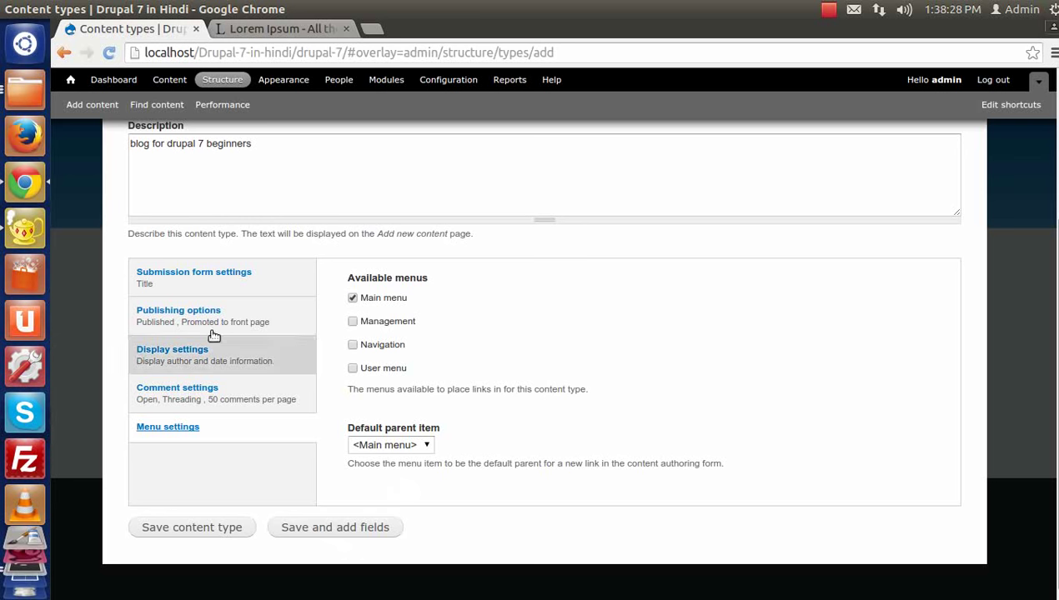
{"action": "left_click", "coordinate": [197, 288]}
{"action": "scroll", "coordinate": [366, 371], "scroll_direction": "down", "scroll_amount": 2}
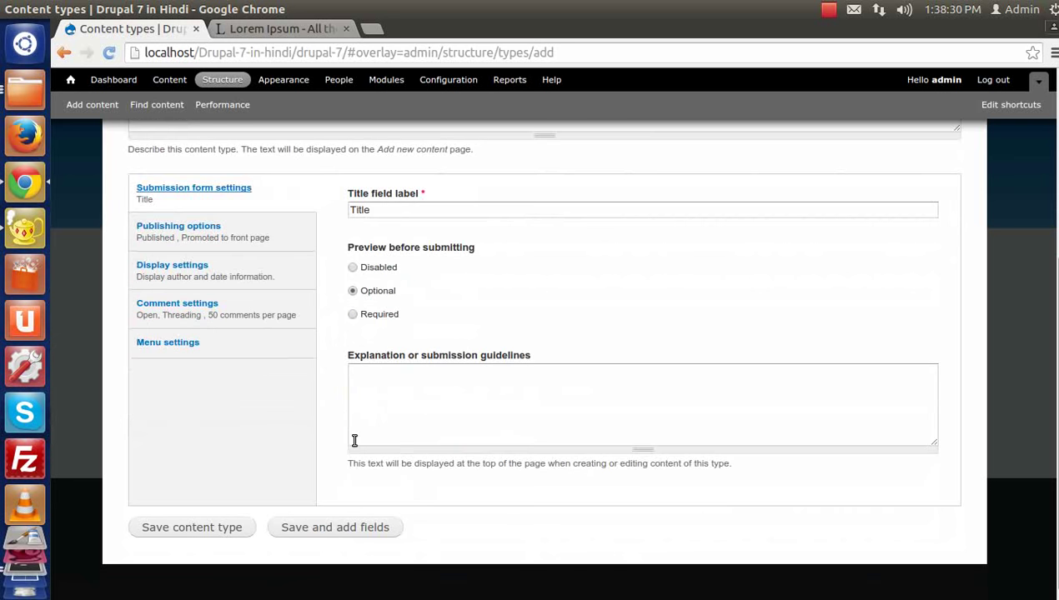
{"action": "left_click", "coordinate": [313, 530]}
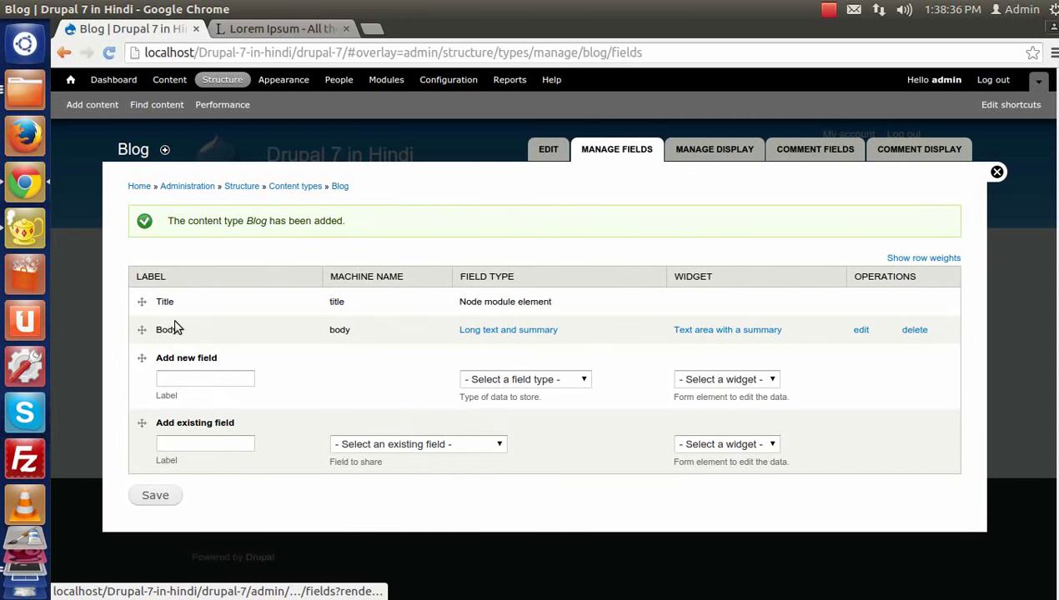
{"action": "double_click", "coordinate": [164, 326]}
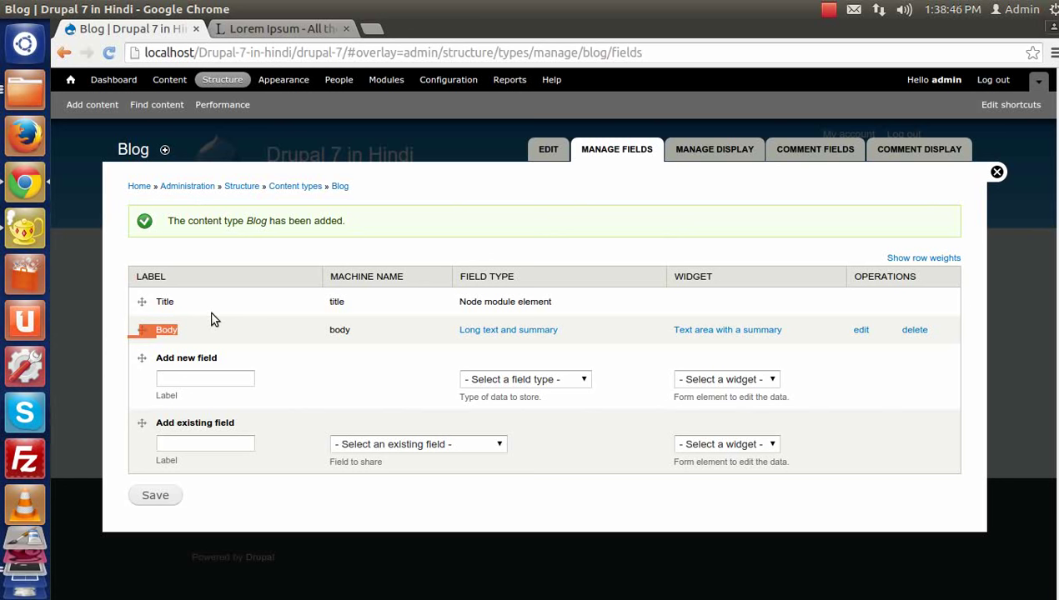
Step: Add a new field labelled Blog Image of type Image to Blog and save its field settings with public file storage
{"action": "left_click", "coordinate": [208, 380]}
{"action": "left_click", "coordinate": [209, 380]}
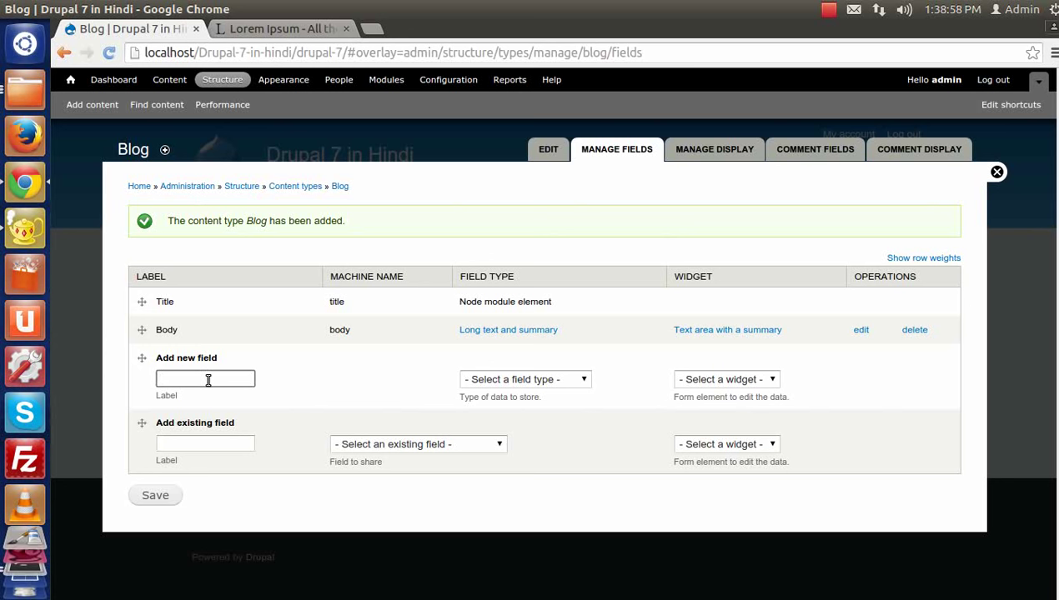
{"action": "left_click", "coordinate": [208, 379]}
{"action": "key", "text": "Down"}
{"action": "key", "text": "Down"}
{"action": "key", "text": "Return"}
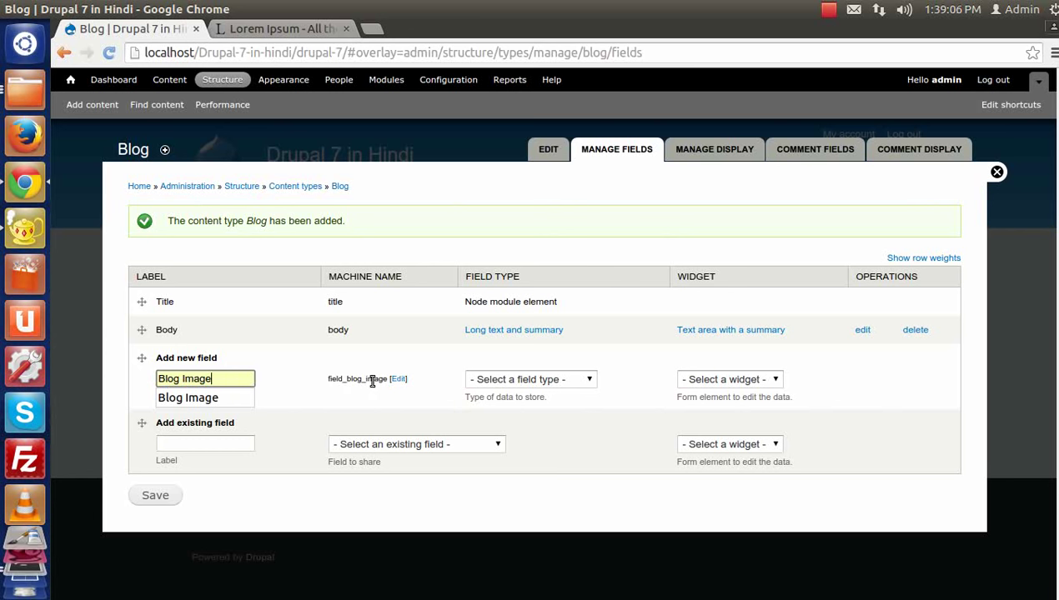
{"action": "left_click", "coordinate": [516, 380]}
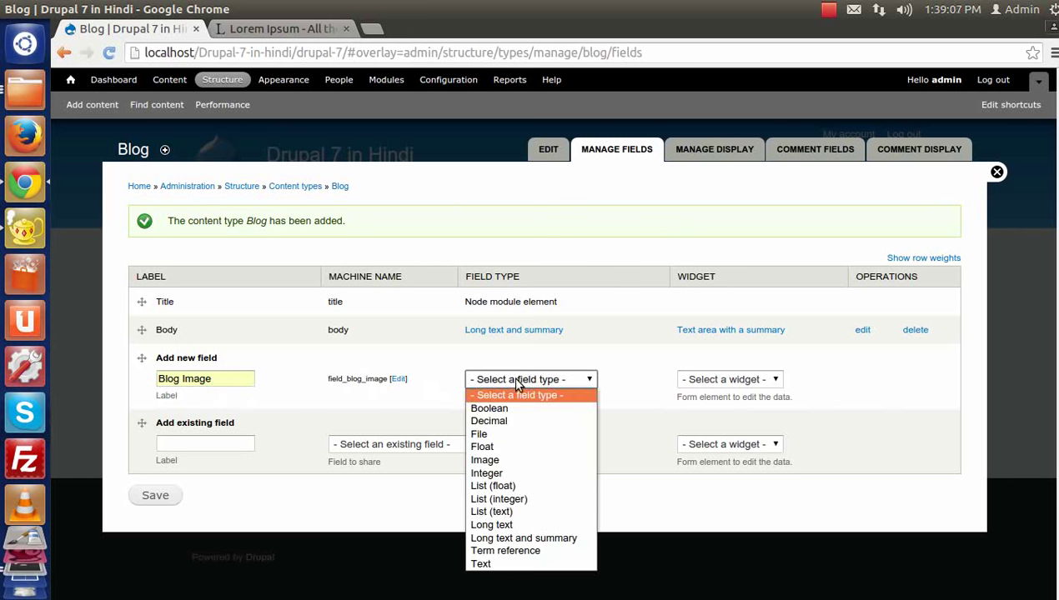
{"action": "left_click", "coordinate": [498, 461]}
{"action": "left_click", "coordinate": [164, 496]}
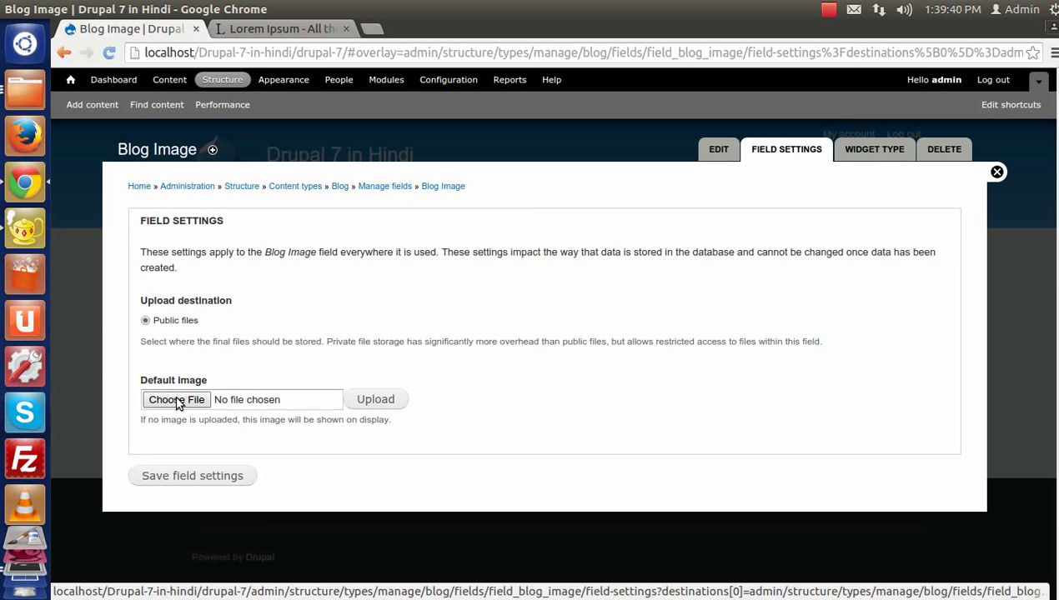
{"action": "left_click", "coordinate": [172, 481]}
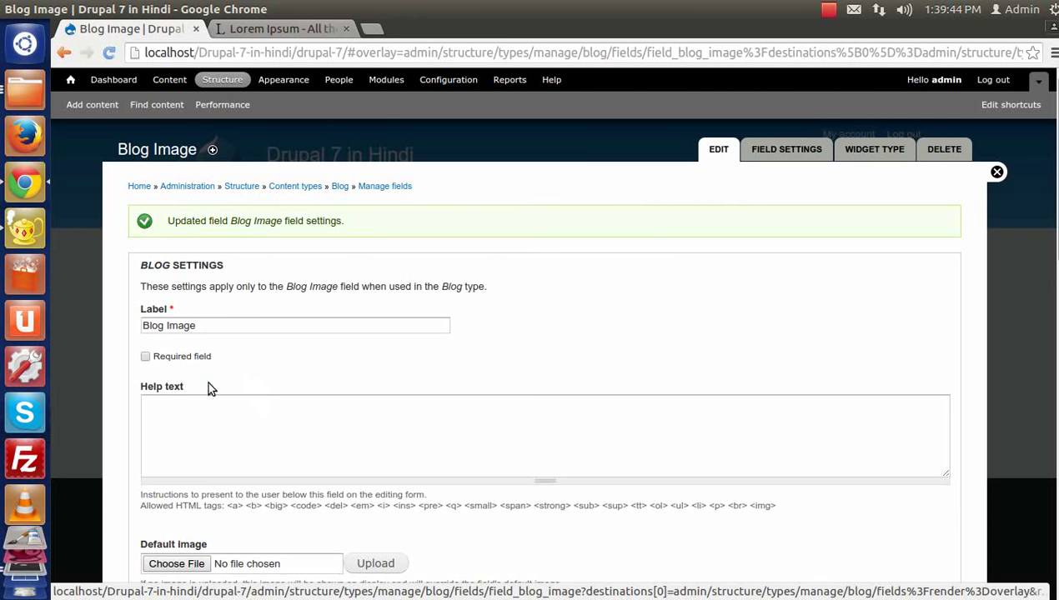
Step: Try marking the Blog Image field as required
{"action": "scroll", "coordinate": [207, 383], "scroll_direction": "down", "scroll_amount": 1}
{"action": "scroll", "coordinate": [185, 348], "scroll_direction": "down", "scroll_amount": 1}
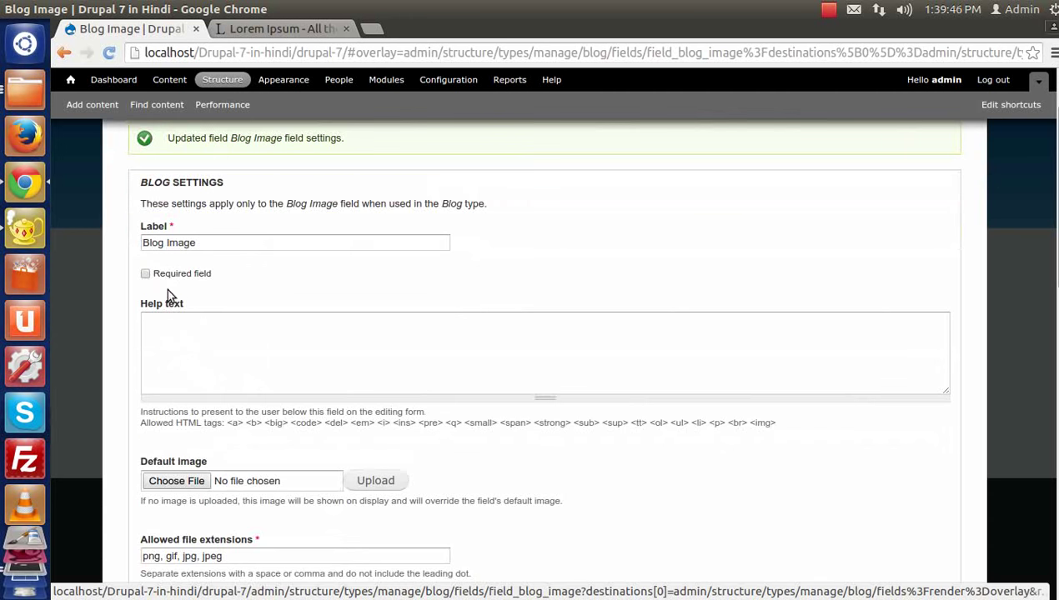
{"action": "left_click", "coordinate": [208, 242]}
{"action": "left_click_drag", "start_coordinate": [208, 242], "coordinate": [145, 243]}
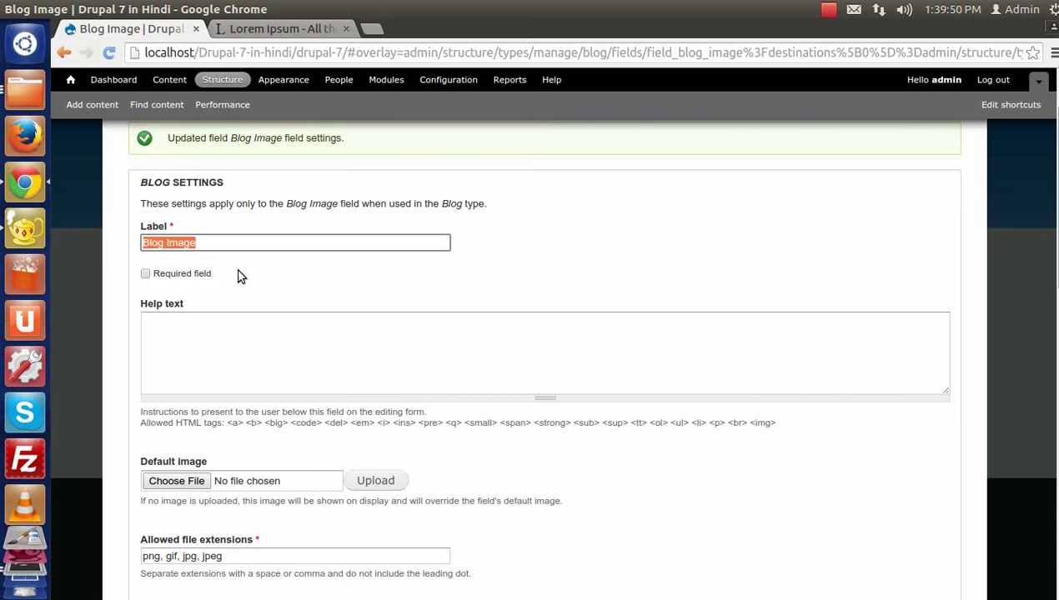
{"action": "left_click", "coordinate": [192, 275]}
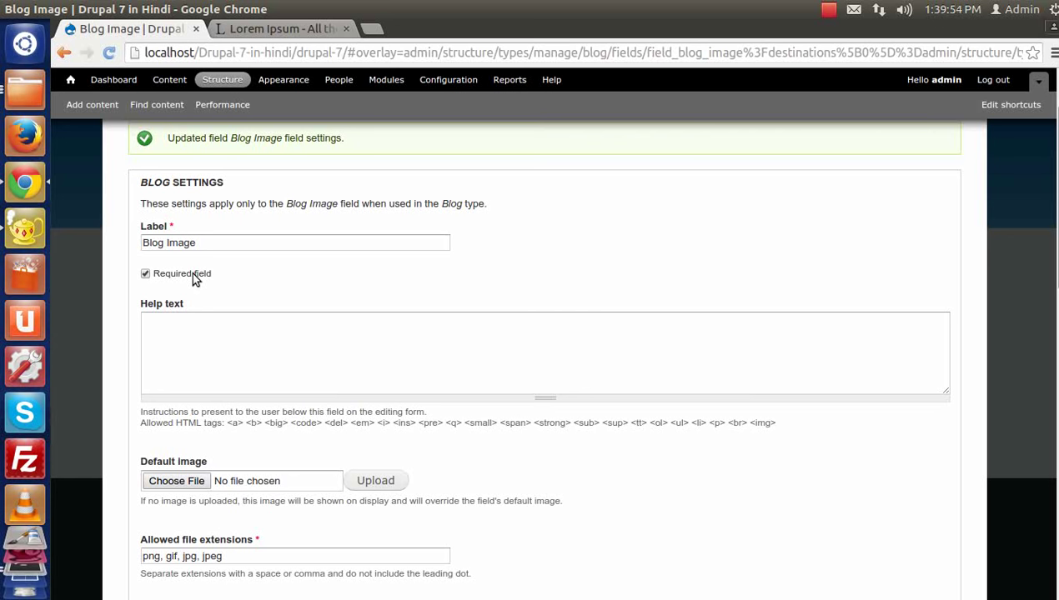
{"action": "left_click", "coordinate": [191, 276]}
Step: Examine the Blog Image field's help text, default image and allowed file extensions settings
{"action": "scroll", "coordinate": [163, 342], "scroll_direction": "down", "scroll_amount": 1}
{"action": "left_click", "coordinate": [175, 311]}
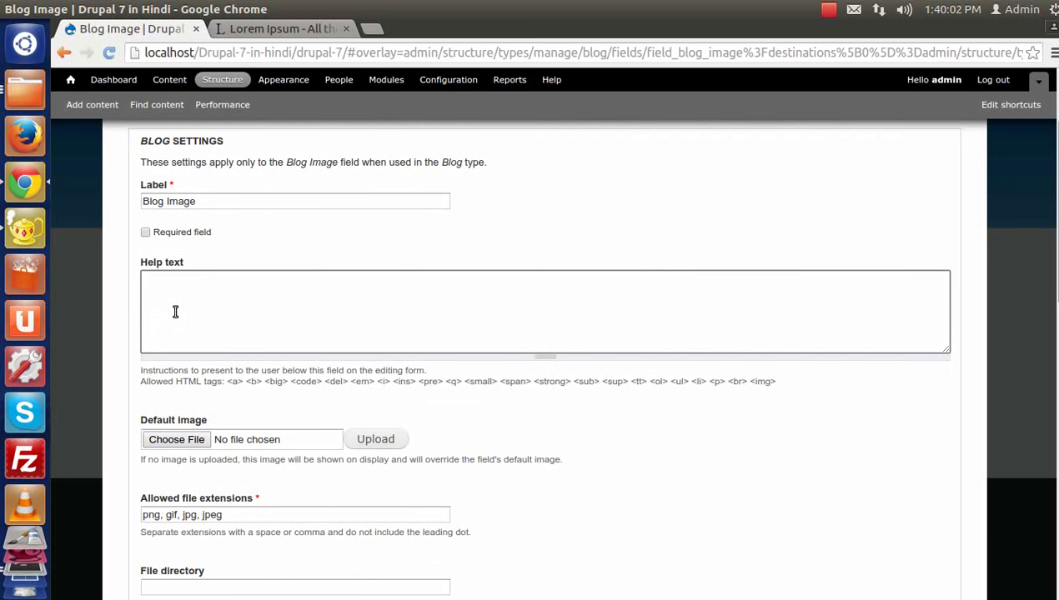
{"action": "scroll", "coordinate": [175, 312], "scroll_direction": "down", "scroll_amount": 1}
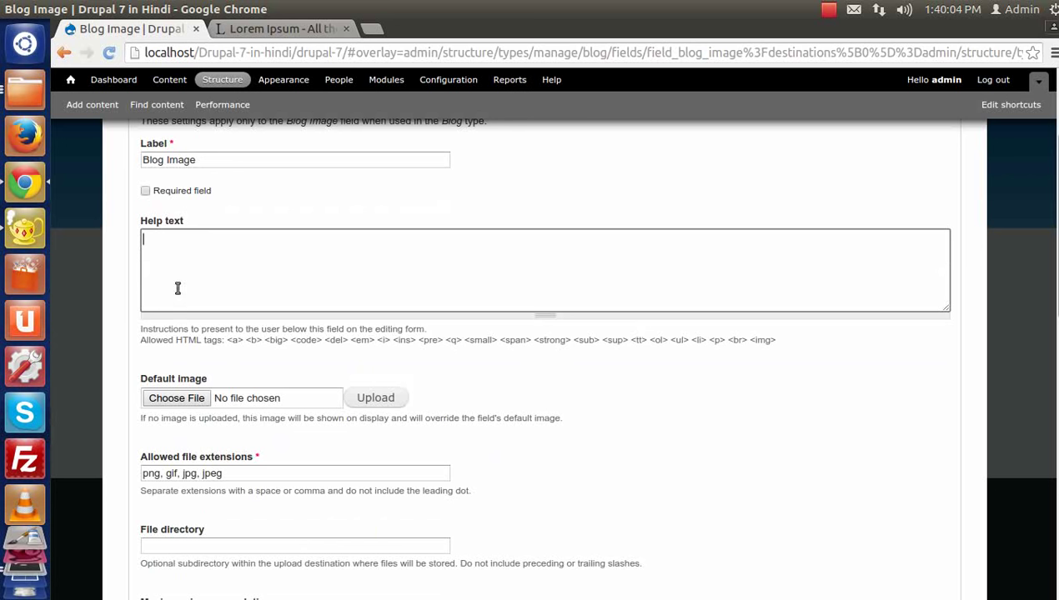
{"action": "scroll", "coordinate": [202, 304], "scroll_direction": "down", "scroll_amount": 2}
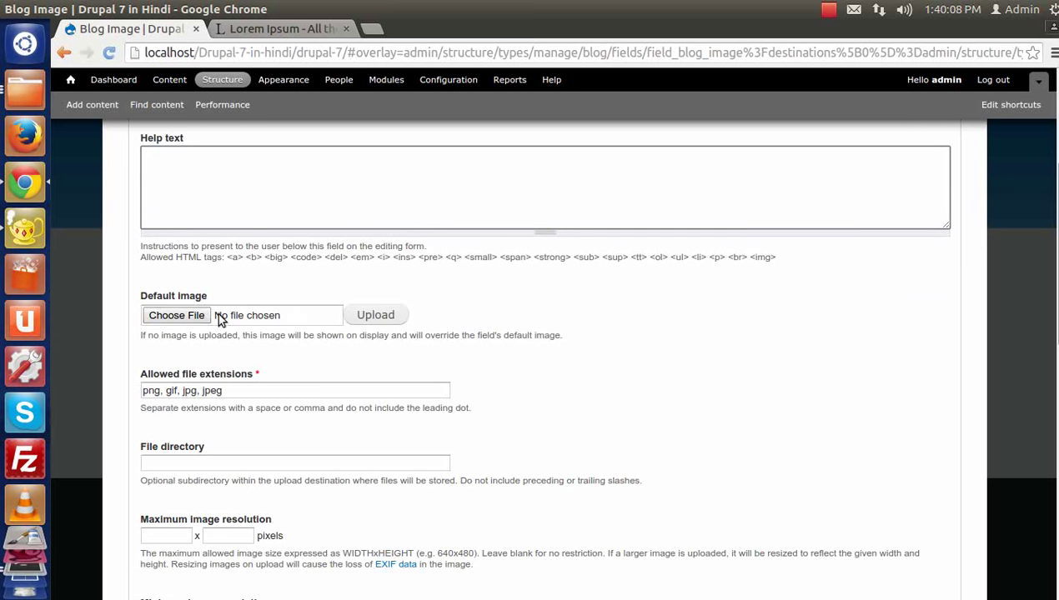
{"action": "scroll", "coordinate": [215, 327], "scroll_direction": "down", "scroll_amount": 1}
{"action": "scroll", "coordinate": [228, 337], "scroll_direction": "down", "scroll_amount": 2}
{"action": "mouse_move", "coordinate": [138, 257]}
{"action": "left_mouse_down"}
{"action": "mouse_move", "coordinate": [243, 252]}
{"action": "mouse_move", "coordinate": [143, 266]}
{"action": "mouse_move", "coordinate": [138, 250]}
{"action": "left_mouse_up"}
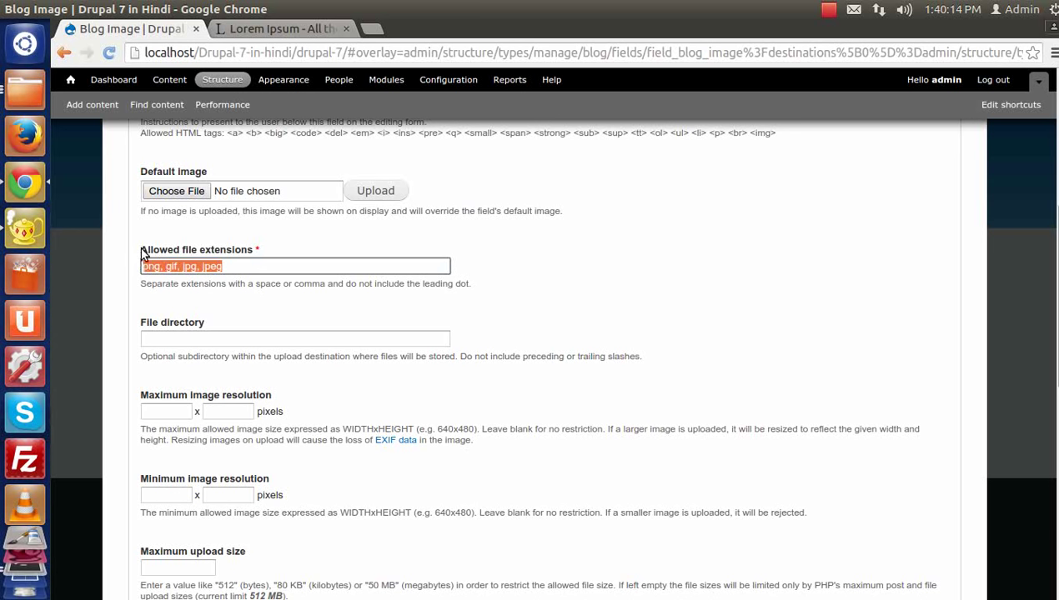
{"action": "left_click", "coordinate": [156, 227]}
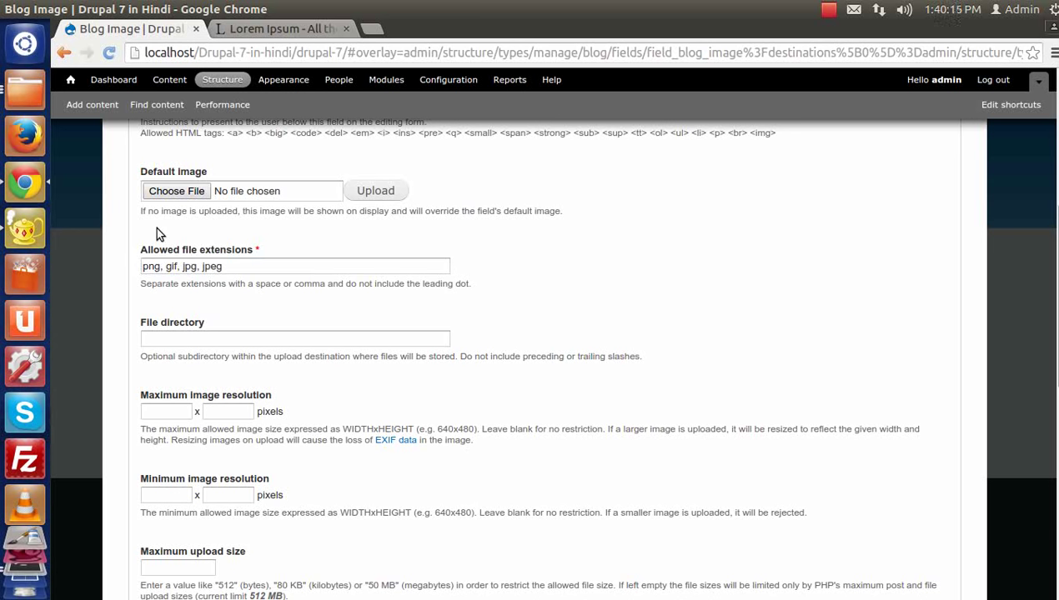
Step: Try adding pdf to the allowed file extensions, then remove it again
{"action": "left_click", "coordinate": [238, 269]}
{"action": "type", "text": ", "}
{"action": "type", "text": "pd"}
{"action": "type", "text": "f"}
{"action": "key", "text": "BackSpace"}
{"action": "key", "text": "BackSpace"}
{"action": "key", "text": "BackSpace"}
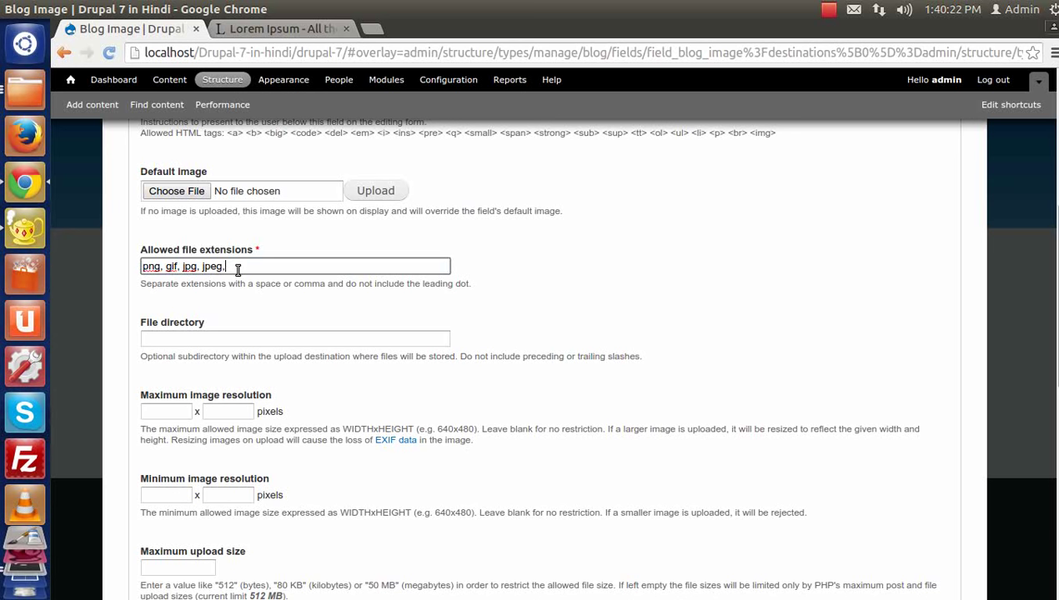
{"action": "left_click", "coordinate": [215, 295]}
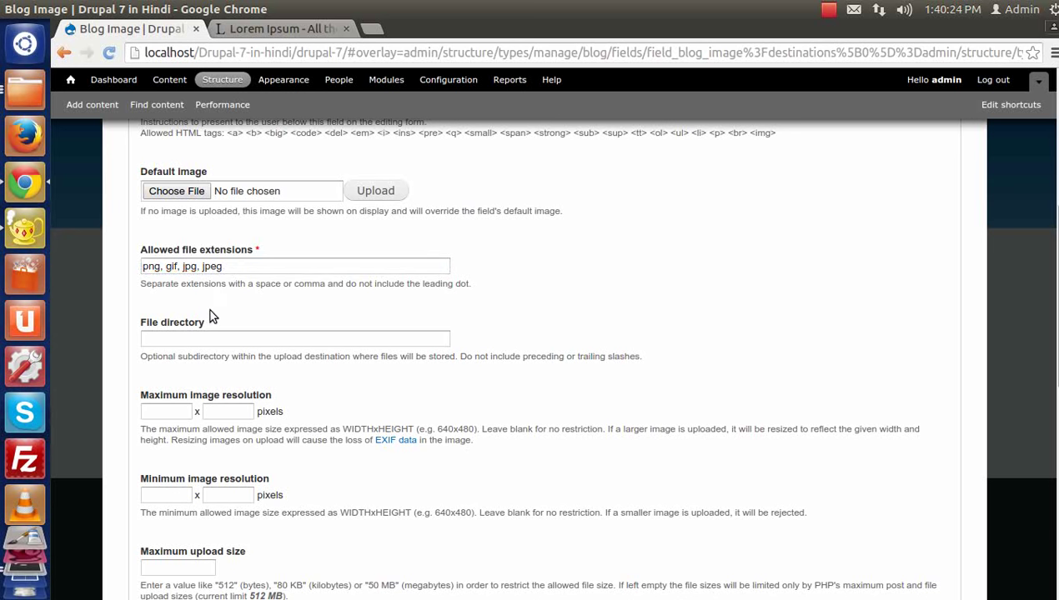
Step: Examine the Blog Image field's file directory, maximum and minimum image resolution, and maximum upload size settings
{"action": "scroll", "coordinate": [200, 234], "scroll_direction": "down", "scroll_amount": 3}
{"action": "scroll", "coordinate": [204, 232], "scroll_direction": "down", "scroll_amount": 1}
{"action": "left_click", "coordinate": [168, 245]}
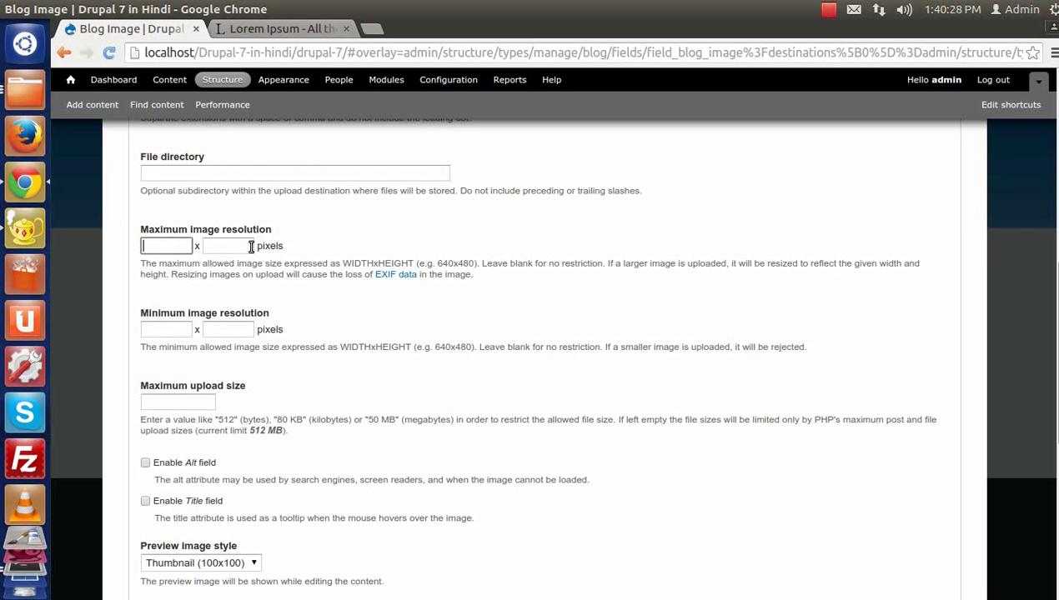
{"action": "scroll", "coordinate": [219, 343], "scroll_direction": "down", "scroll_amount": 2}
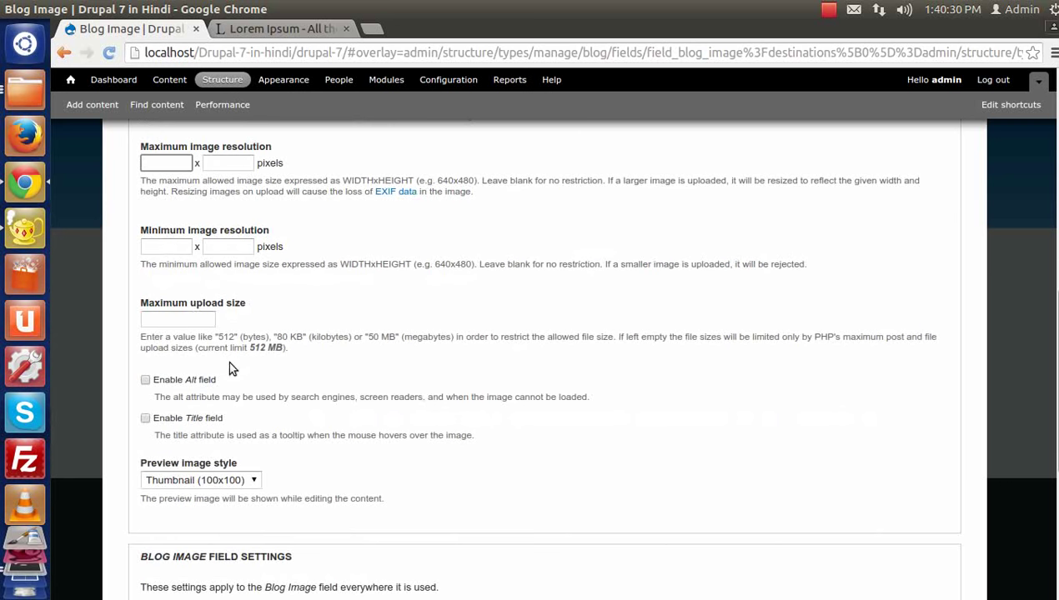
{"action": "left_click", "coordinate": [186, 321]}
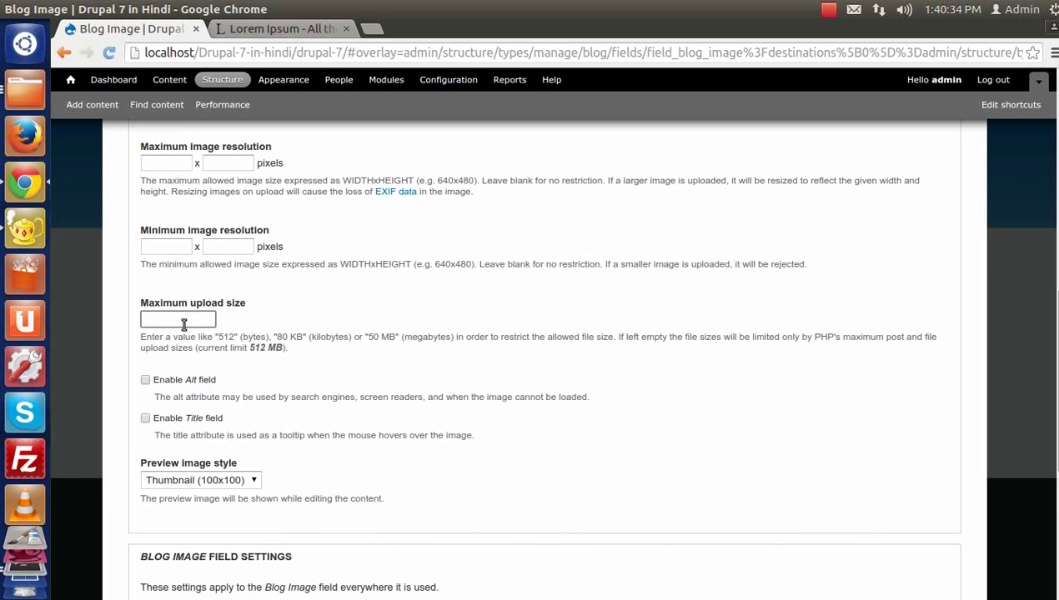
{"action": "left_click_drag", "start_coordinate": [198, 348], "coordinate": [269, 370]}
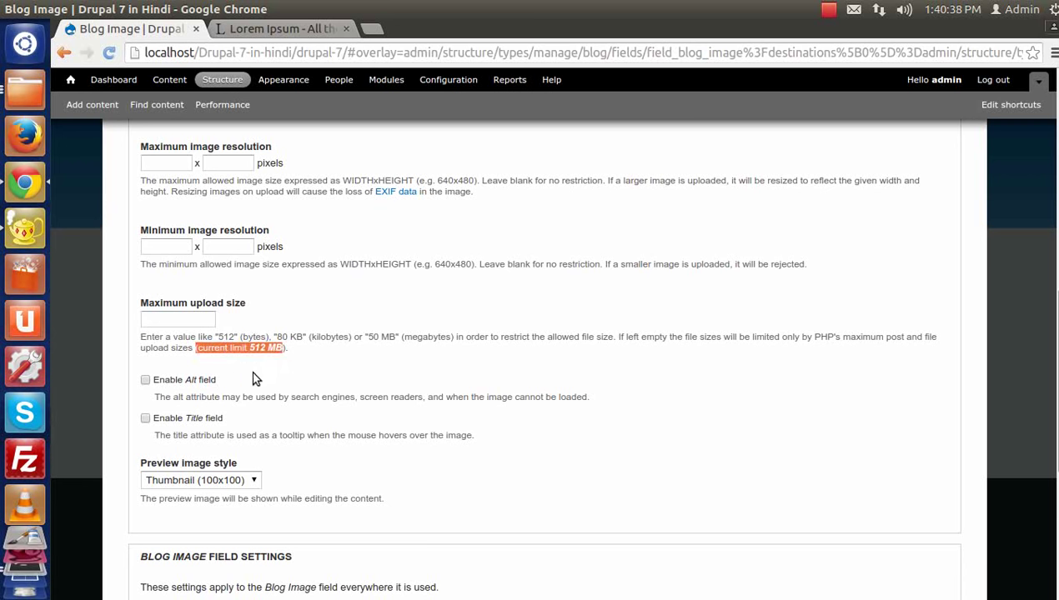
Step: Try enabling the Alt and Title fields for Blog Image, then disable both again
{"action": "scroll", "coordinate": [256, 379], "scroll_direction": "down", "scroll_amount": 2}
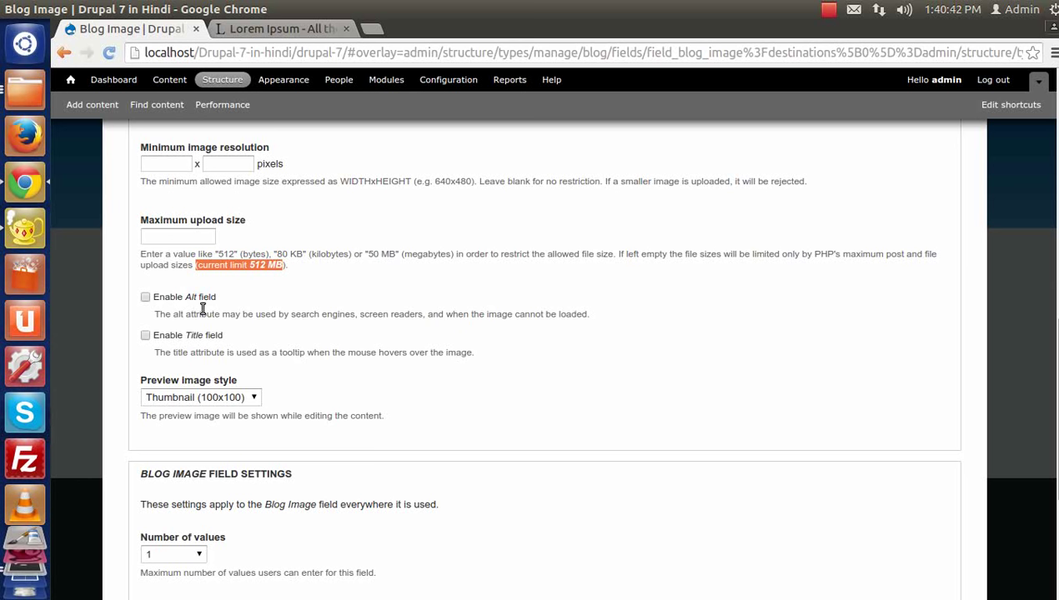
{"action": "left_click", "coordinate": [181, 337]}
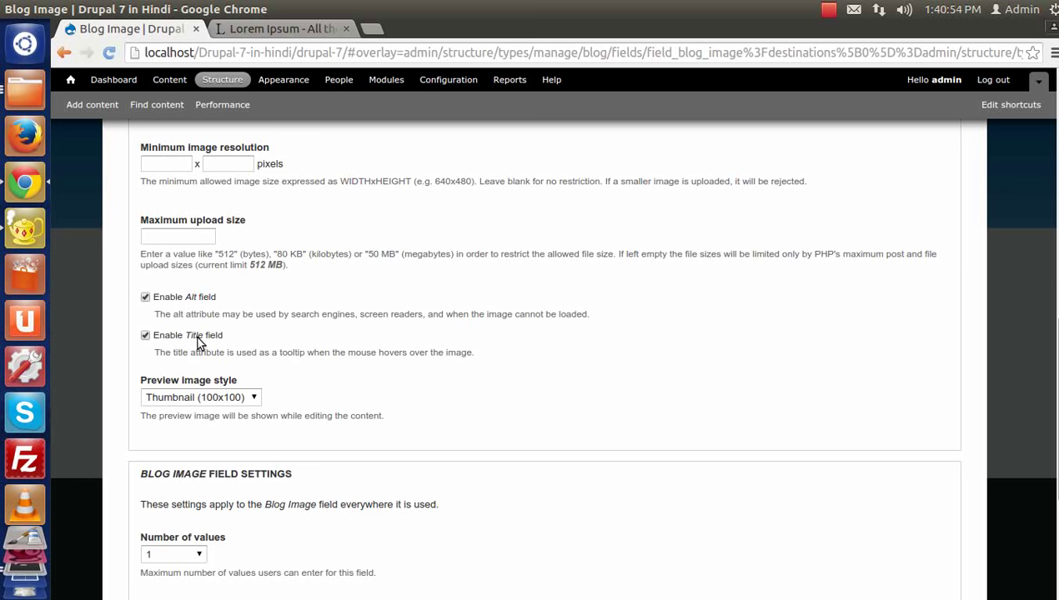
{"action": "left_click", "coordinate": [191, 295]}
{"action": "scroll", "coordinate": [198, 343], "scroll_direction": "down", "scroll_amount": 1}
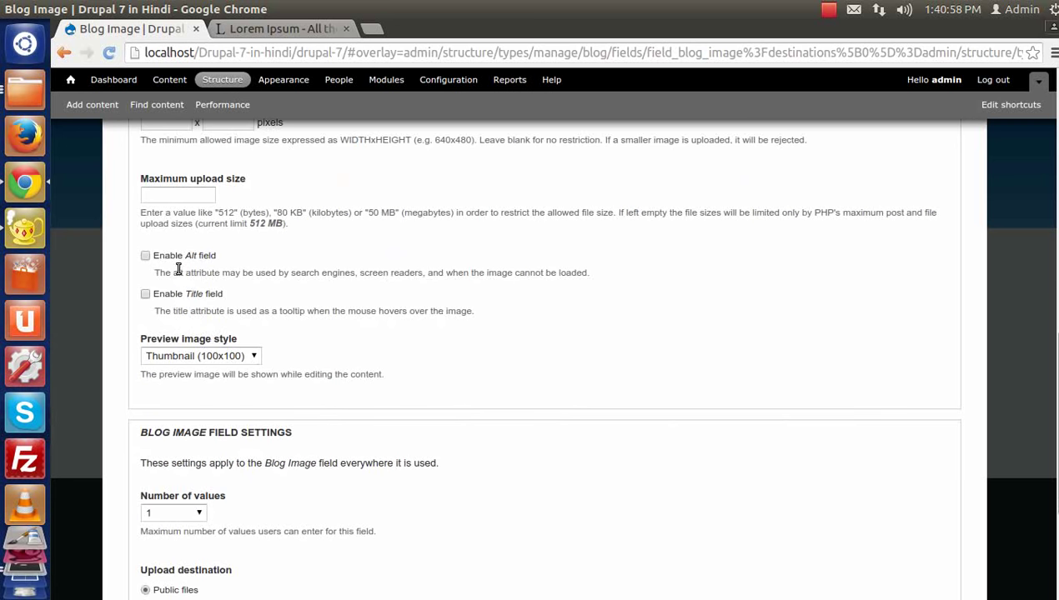
Step: Set the Blog Image field's number of values to Unlimited and save the field settings
{"action": "scroll", "coordinate": [200, 333], "scroll_direction": "down", "scroll_amount": 2}
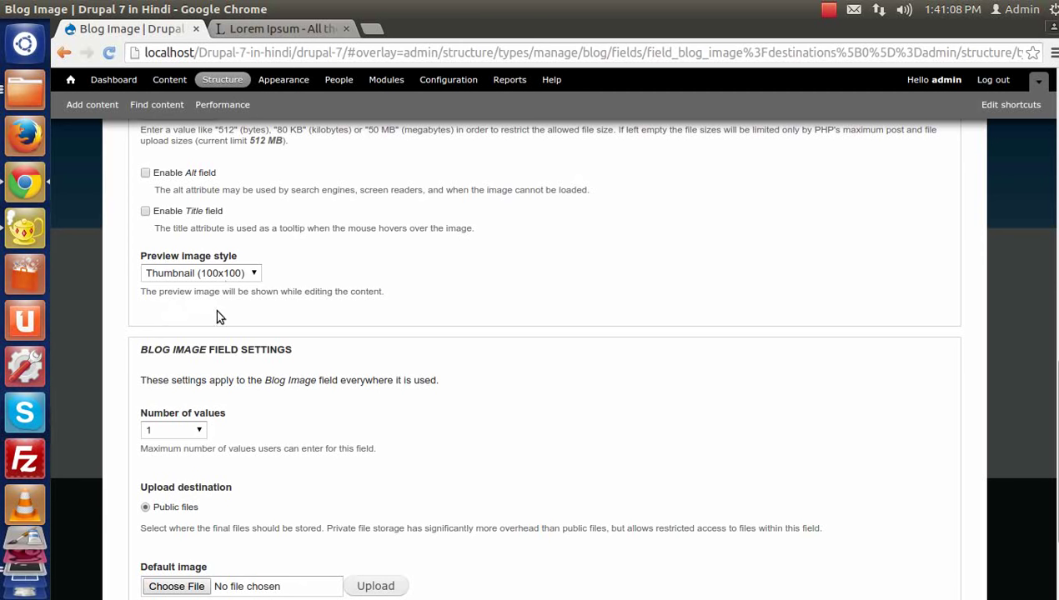
{"action": "scroll", "coordinate": [218, 313], "scroll_direction": "down", "scroll_amount": 1}
{"action": "scroll", "coordinate": [220, 317], "scroll_direction": "down", "scroll_amount": 2}
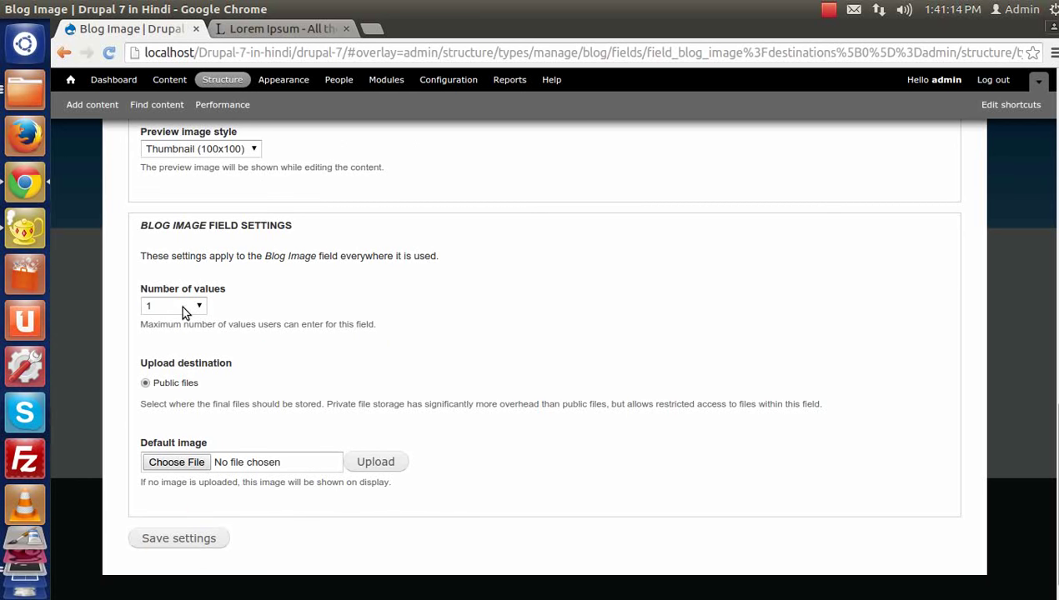
{"action": "left_click", "coordinate": [182, 306]}
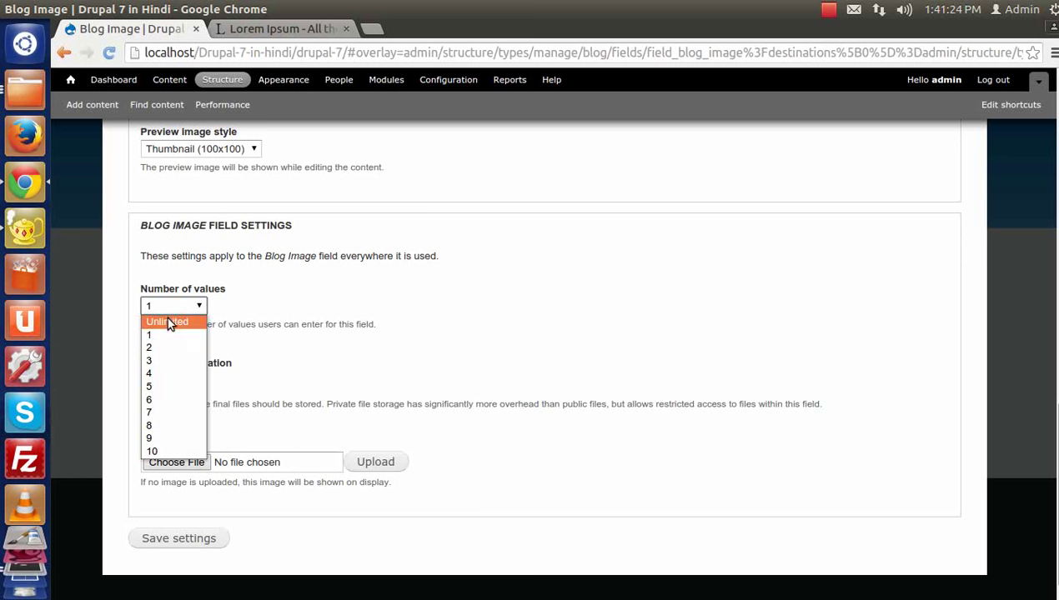
{"action": "left_click", "coordinate": [167, 323]}
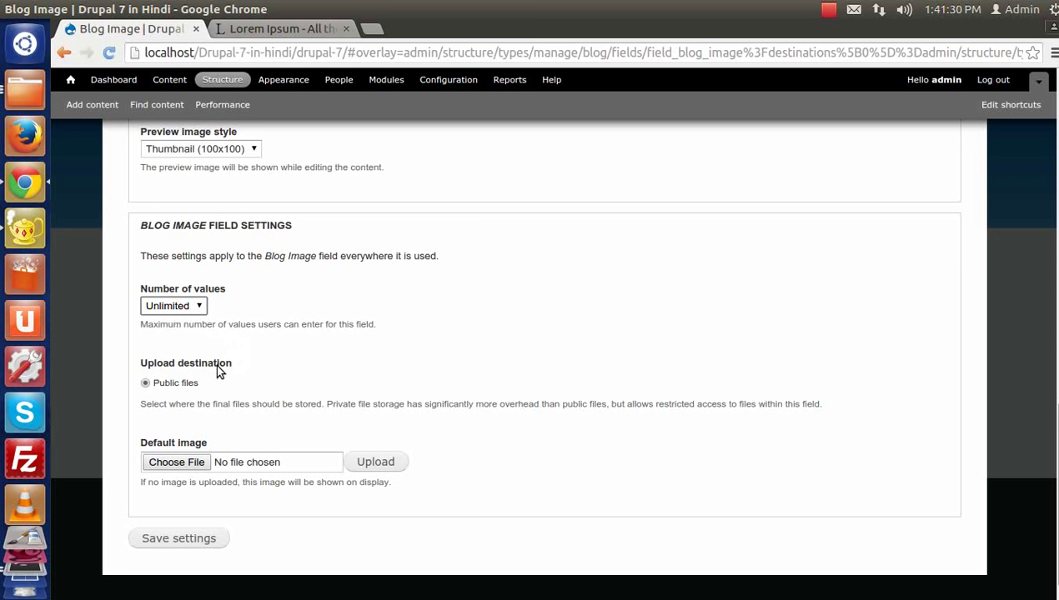
{"action": "scroll", "coordinate": [221, 383], "scroll_direction": "down", "scroll_amount": 1}
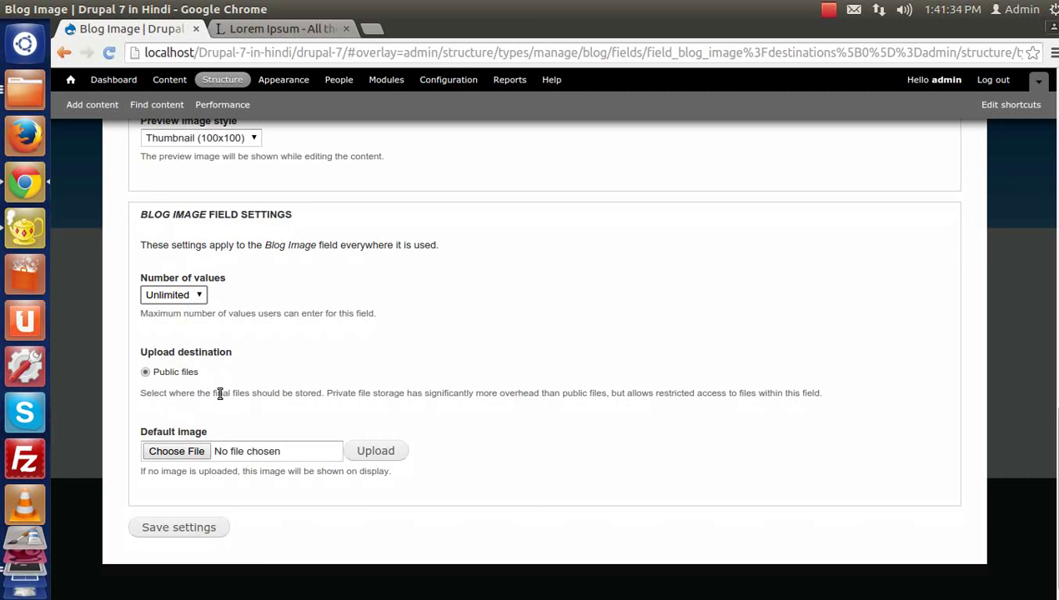
{"action": "left_click", "coordinate": [175, 525]}
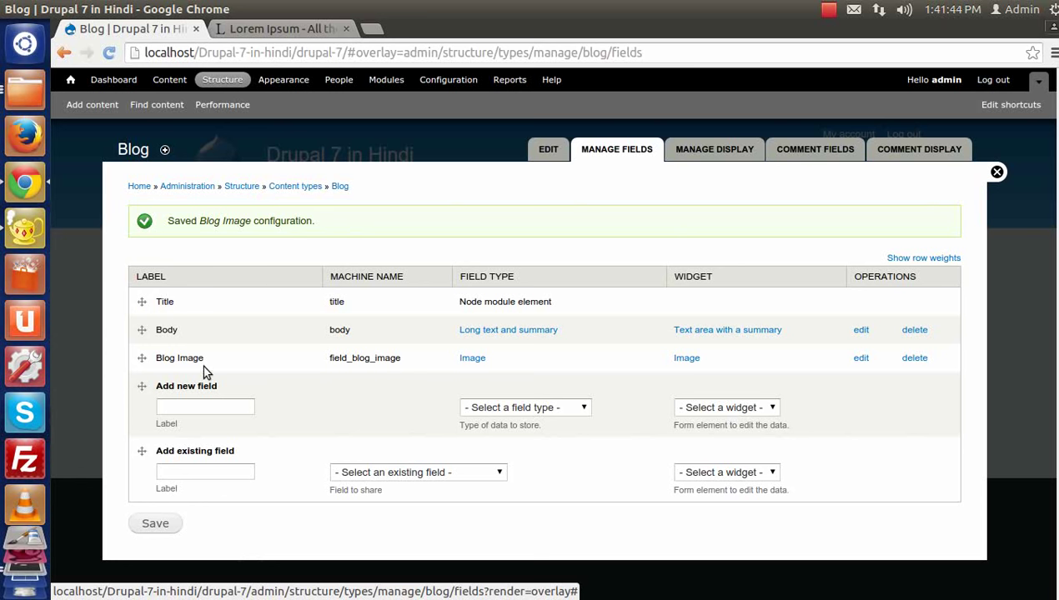
Step: Try entering file as the label of a new Blog field, then clear it again
{"action": "left_click", "coordinate": [182, 406]}
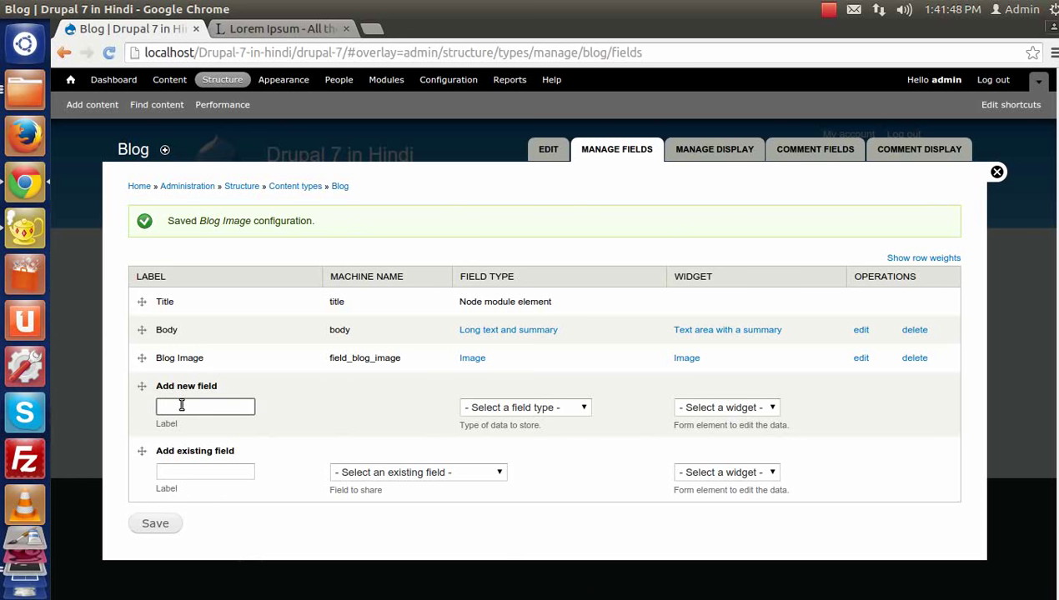
{"action": "type", "text": "file"}
{"action": "key", "text": "BackSpace"}
{"action": "key", "text": "BackSpace"}
{"action": "key", "text": "BackSpace"}
{"action": "key", "text": "BackSpace"}
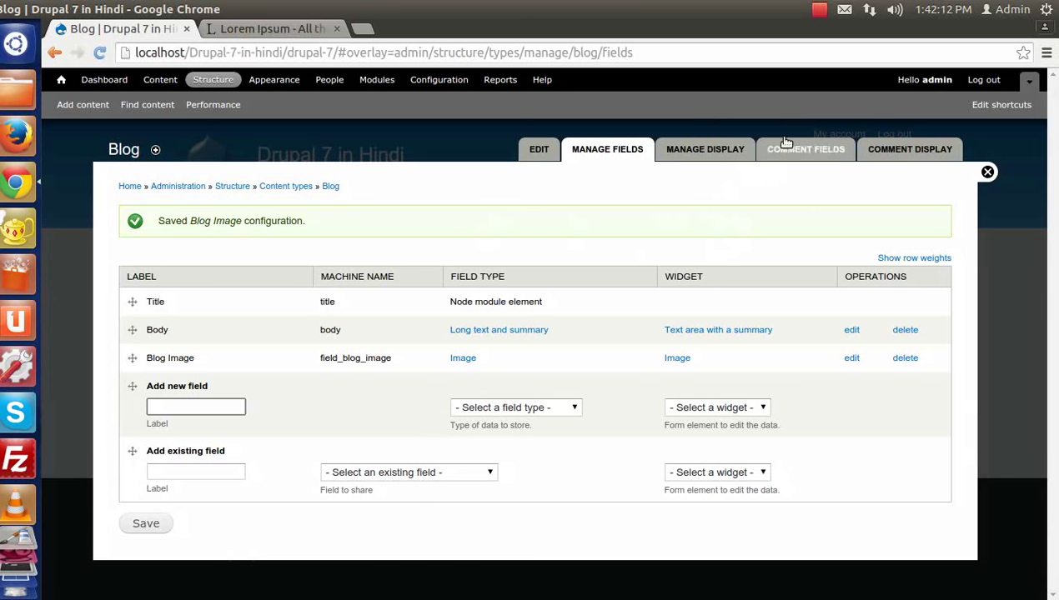
{"action": "left_click", "coordinate": [819, 10]}
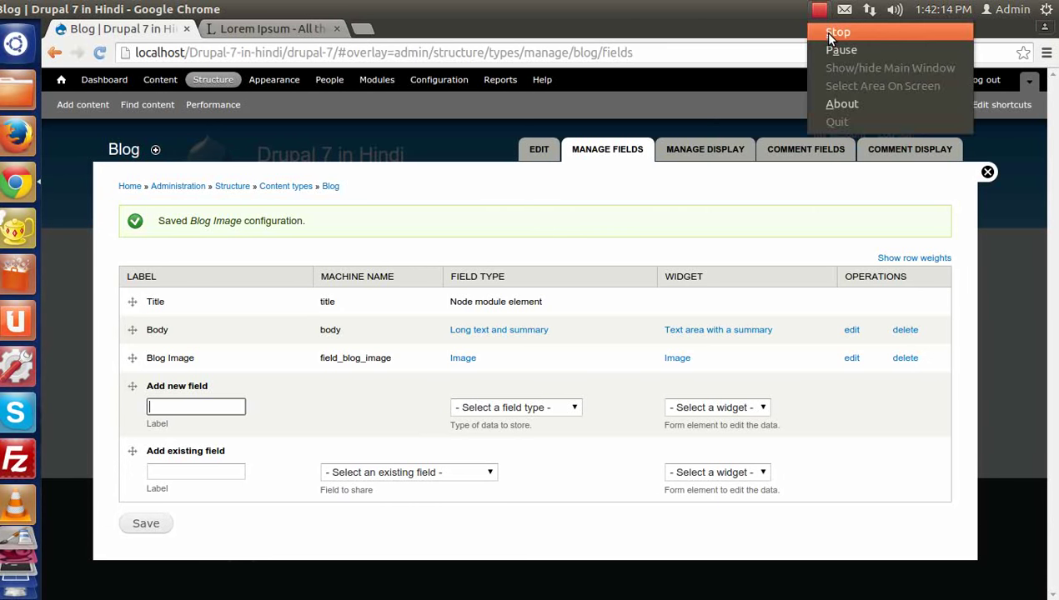